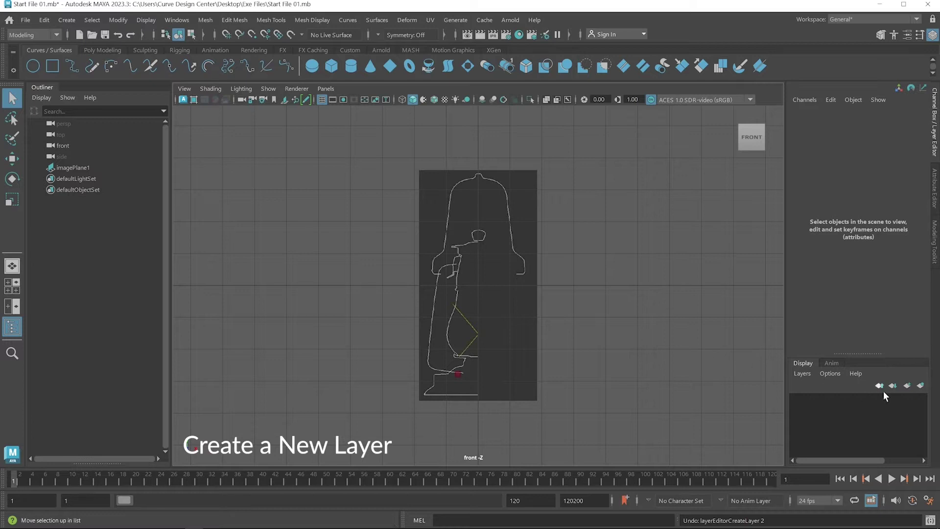
- Create a new empty display layer and name it Curve
{"action": "left_click", "coordinate": [920, 386]}
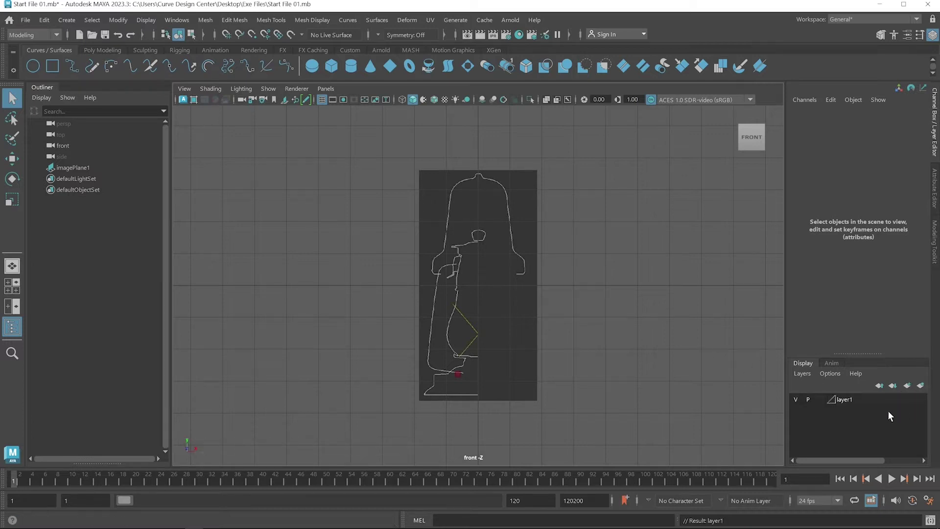
{"action": "double_click", "coordinate": [853, 399]}
{"action": "left_click_drag", "start_coordinate": [399, 203], "coordinate": [336, 204]}
{"action": "type", "text": "Curve"}
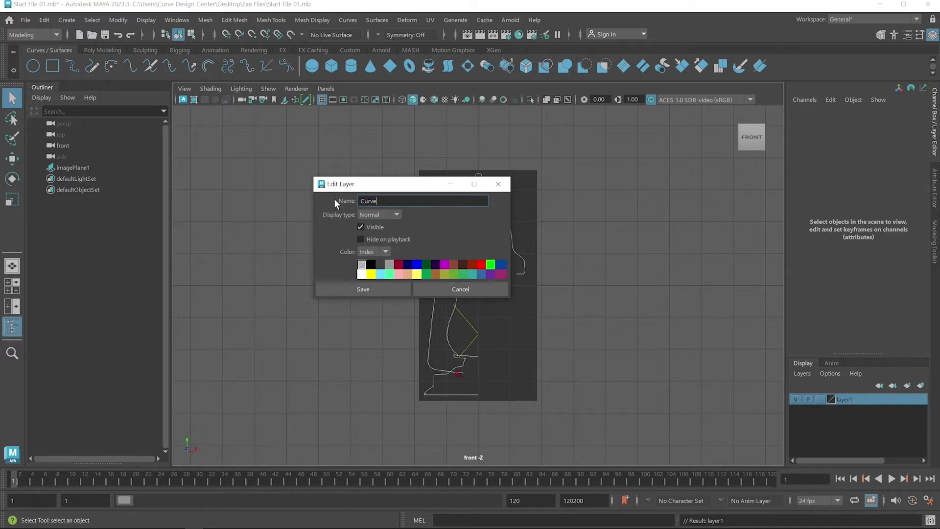
{"action": "left_click", "coordinate": [352, 287]}
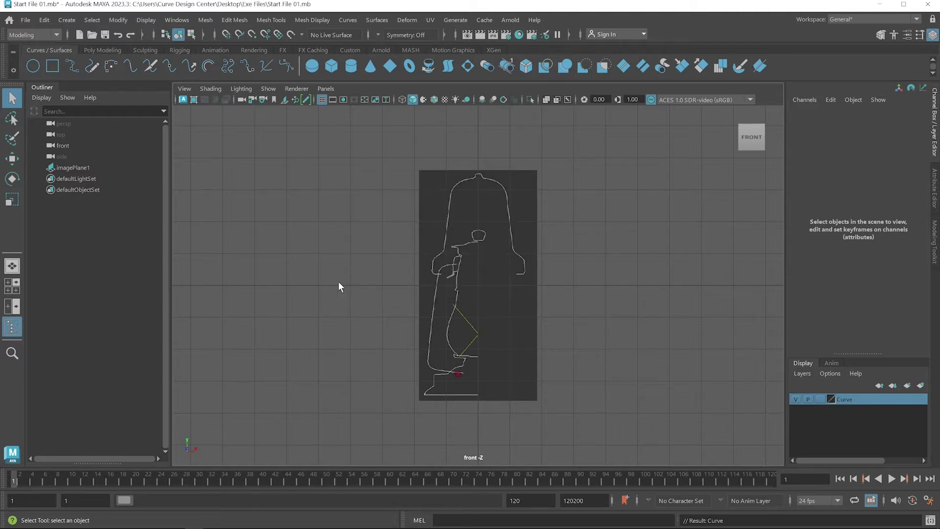
- Start a cubic CV curve along the lamp base's bottom line, from the centre axis to the outer corner
{"action": "left_click", "coordinate": [71, 19]}
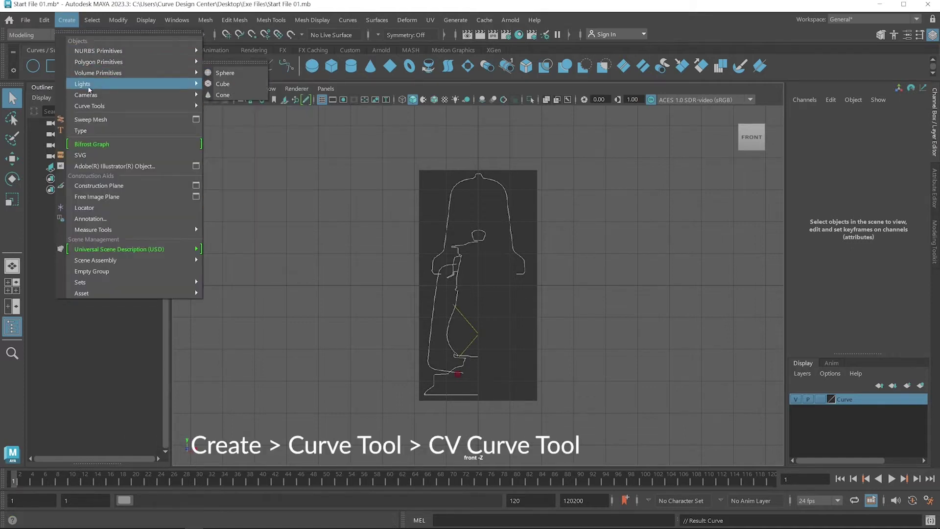
{"action": "mouse_move", "coordinate": [94, 107]}
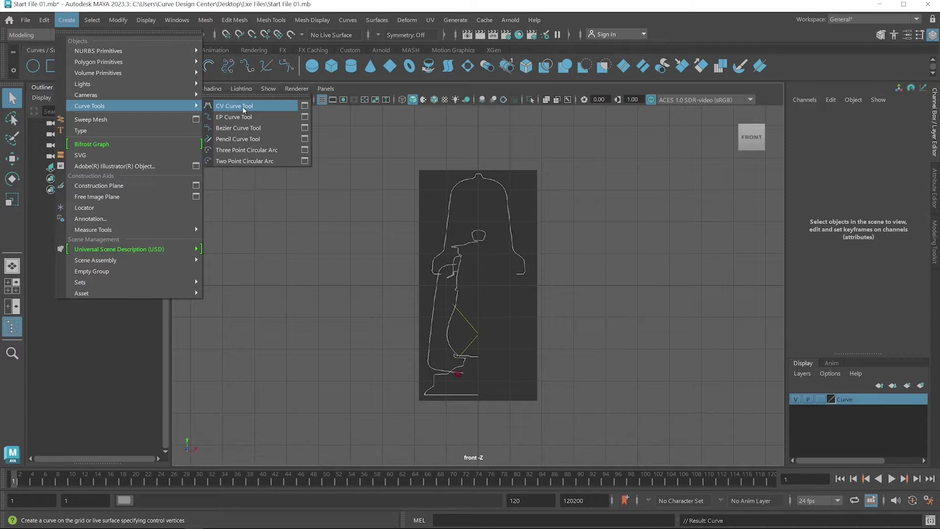
{"action": "left_click", "coordinate": [304, 106]}
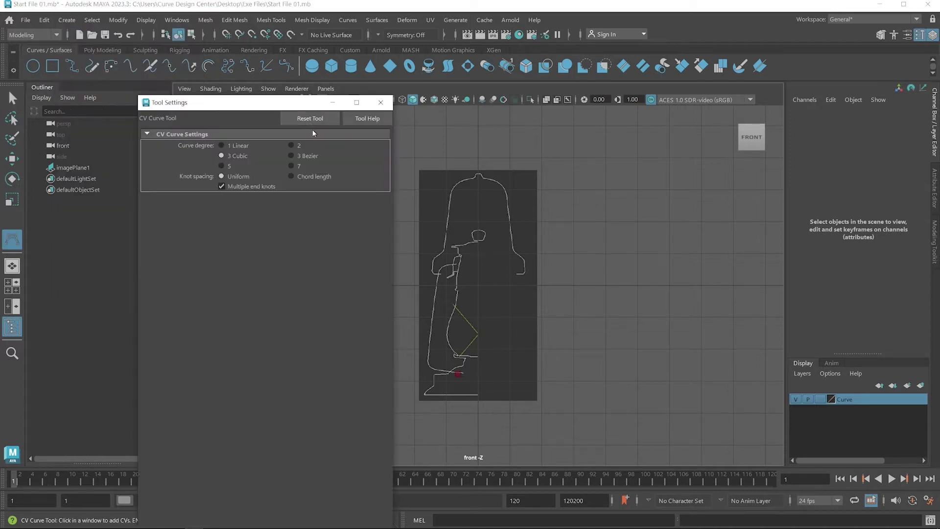
{"action": "left_click", "coordinate": [381, 102]}
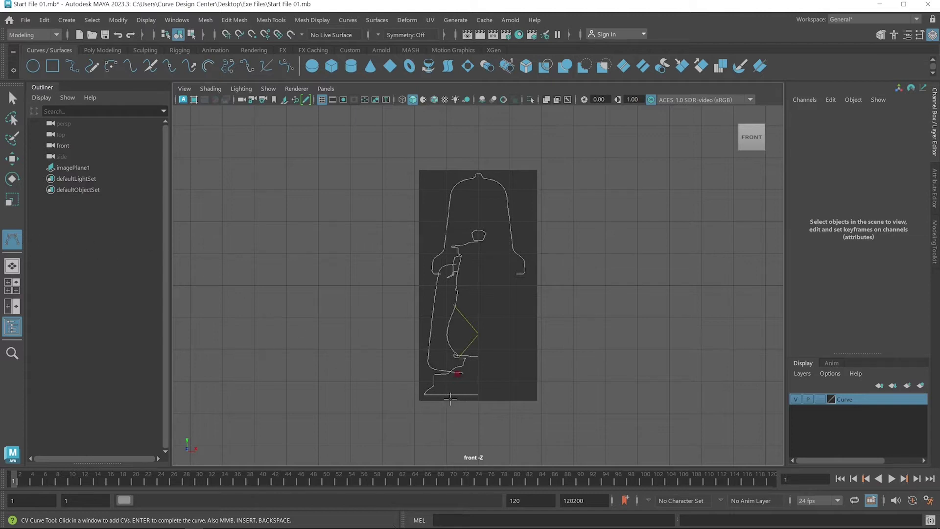
{"action": "scroll", "coordinate": [478, 405], "scroll_direction": "up", "scroll_amount": 3}
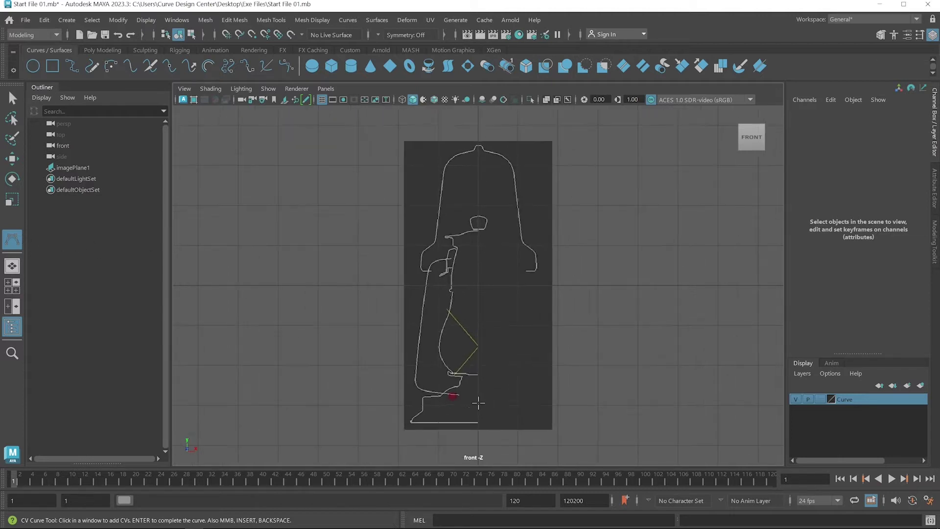
{"action": "scroll", "coordinate": [468, 417], "scroll_direction": "up", "scroll_amount": 5}
{"action": "left_click", "coordinate": [546, 393]}
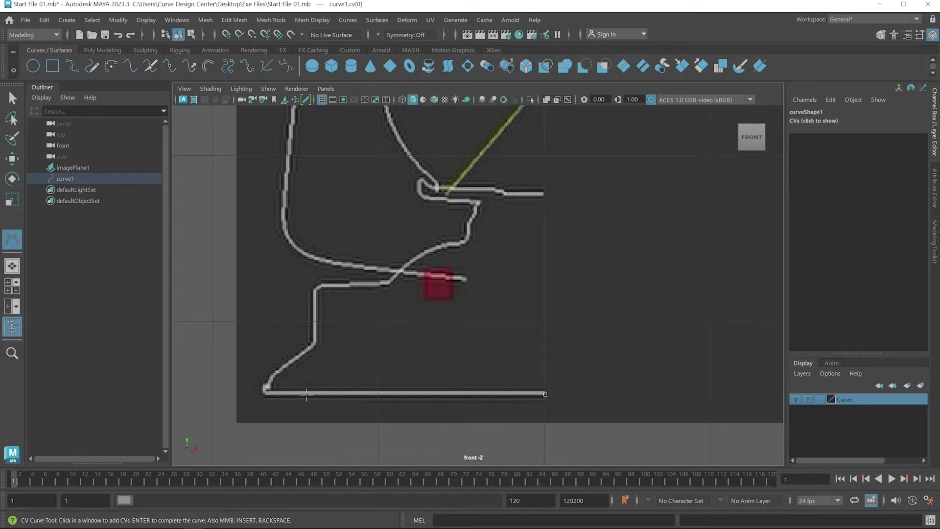
{"action": "left_click", "coordinate": [269, 395]}
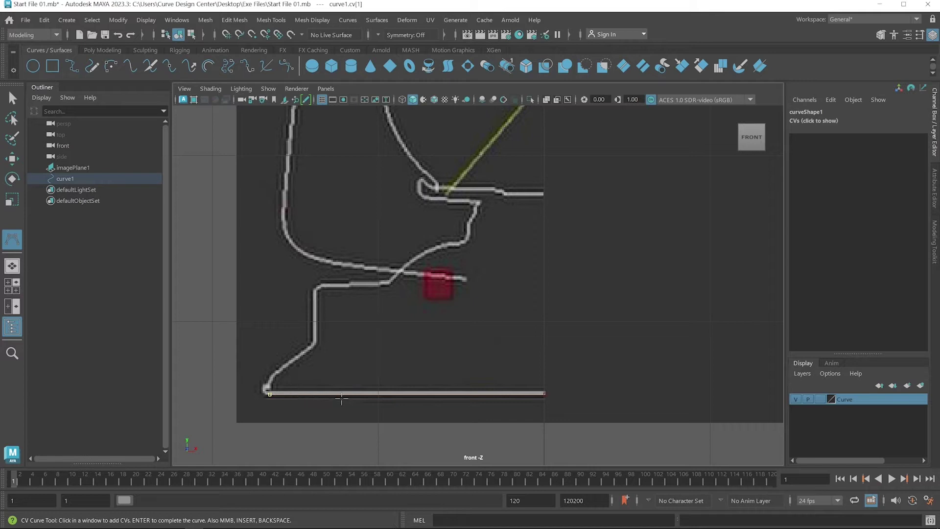
- Continue the CV curve around the small rounded lip at the base's outer corner, following the reference outline
{"action": "scroll", "coordinate": [254, 407], "scroll_direction": "up", "scroll_amount": 3}
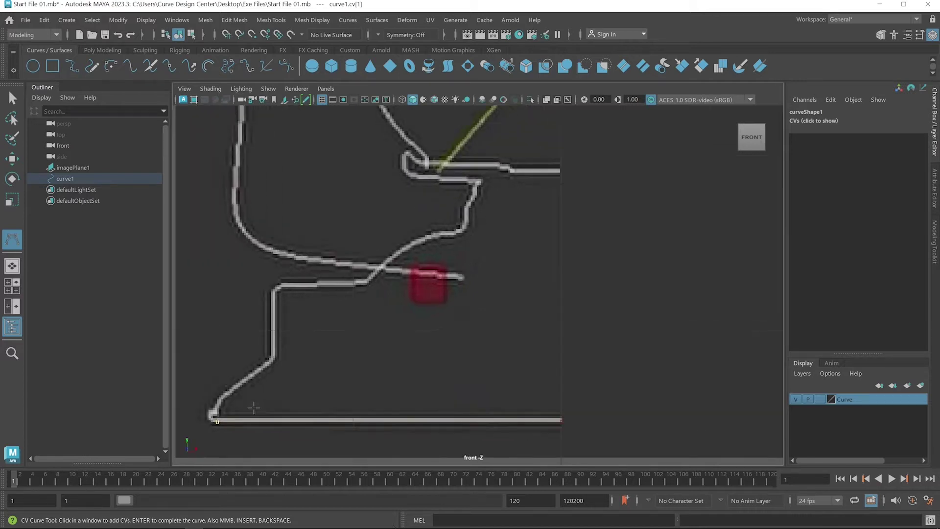
{"action": "mouse_move", "coordinate": [233, 410]}
{"action": "middle_mouse_down", "text": "alt"}
{"action": "mouse_move", "coordinate": [478, 338]}
{"action": "mouse_move", "coordinate": [498, 319]}
{"action": "middle_mouse_up", "text": "alt"}
{"action": "scroll", "coordinate": [410, 362], "scroll_direction": "up", "scroll_amount": 2}
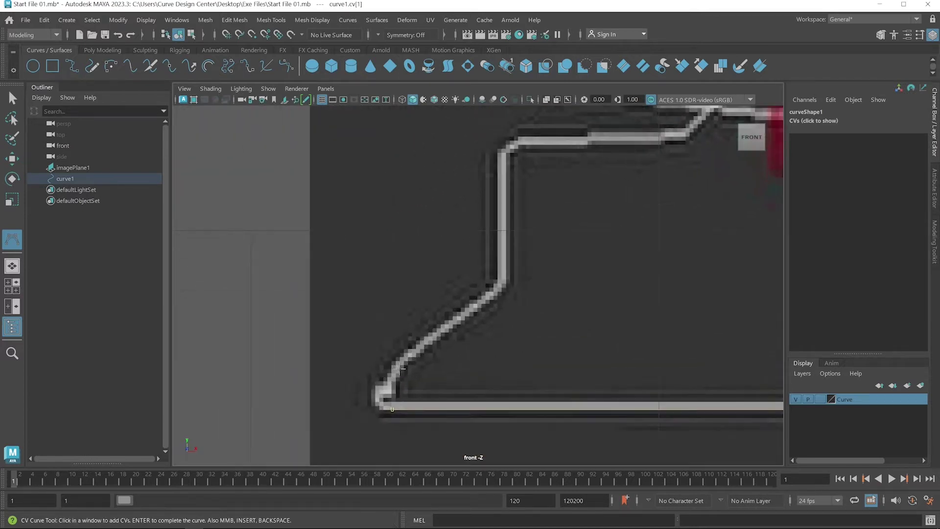
{"action": "scroll", "coordinate": [414, 355], "scroll_direction": "up", "scroll_amount": 3}
{"action": "scroll", "coordinate": [414, 352], "scroll_direction": "up", "scroll_amount": 2}
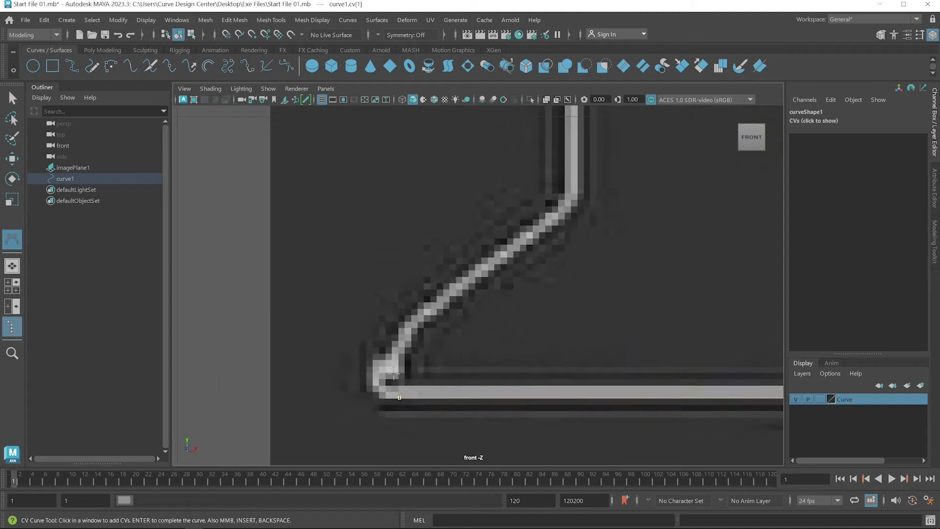
{"action": "left_click", "coordinate": [383, 391]}
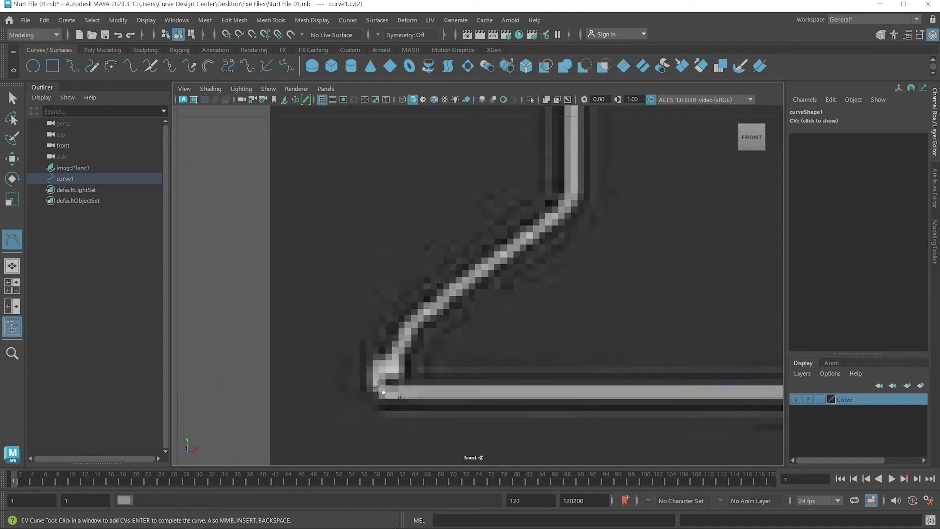
{"action": "left_click", "coordinate": [376, 379]}
{"action": "left_click", "coordinate": [377, 368]}
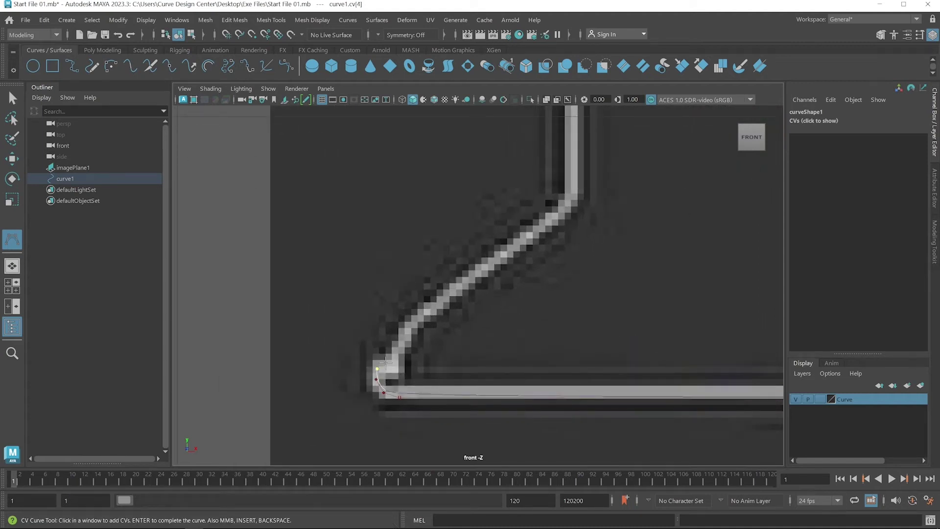
{"action": "left_click", "coordinate": [386, 363]}
{"action": "left_click", "coordinate": [390, 365]}
{"action": "left_click", "coordinate": [401, 348]}
{"action": "left_click", "coordinate": [410, 329]}
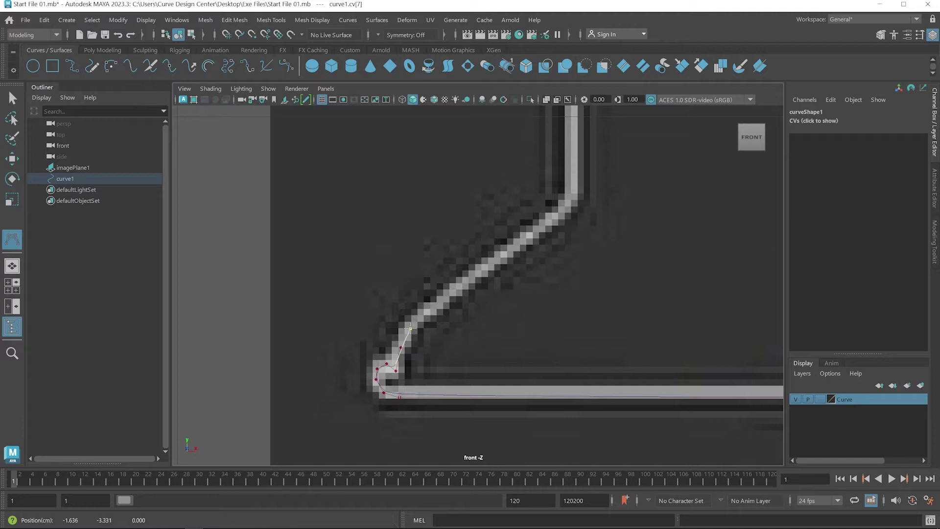
- Trace the slanted side of the base with further CVs up to the bend into the vertical wall
{"action": "left_click", "coordinate": [440, 305]}
{"action": "left_click", "coordinate": [477, 277]}
{"action": "left_click", "coordinate": [519, 249]}
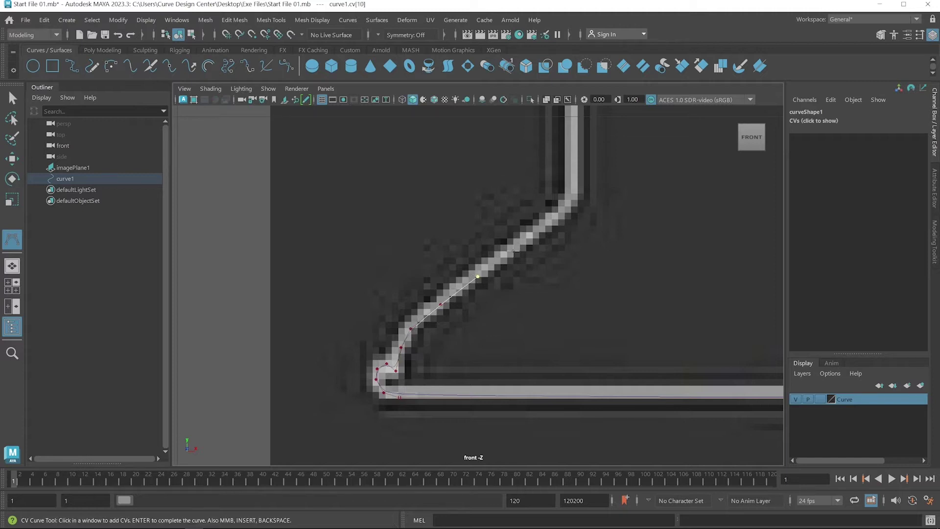
{"action": "left_click", "coordinate": [556, 216]}
{"action": "left_click", "coordinate": [565, 210]}
{"action": "left_click", "coordinate": [569, 199]}
{"action": "left_click", "coordinate": [570, 186]}
- Trace the base's vertical wall and place closely spaced CVs around its rounded upper corner
{"action": "middle_click_drag", "start_coordinate": [619, 187], "coordinate": [514, 399], "text": "alt"}
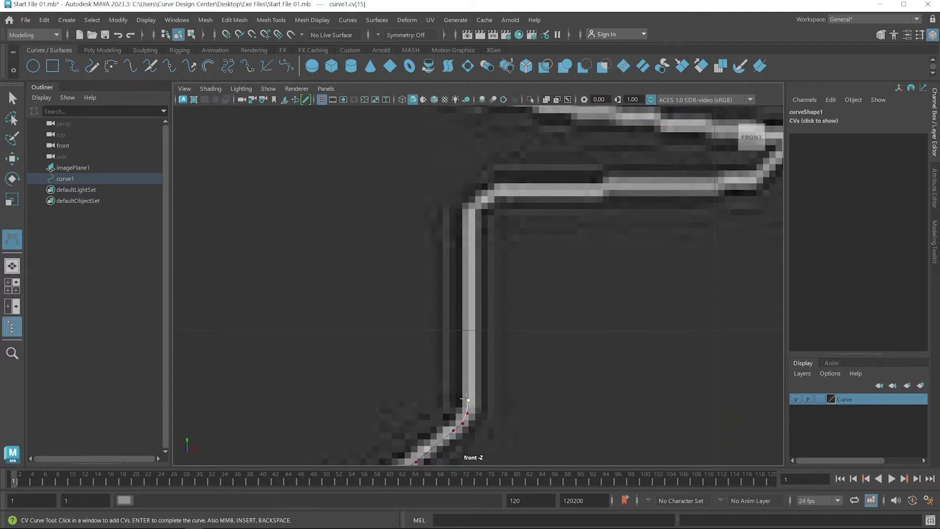
{"action": "left_click", "coordinate": [469, 218]}
{"action": "left_click", "coordinate": [471, 210]}
{"action": "left_click", "coordinate": [480, 201]}
{"action": "left_click", "coordinate": [486, 198]}
{"action": "left_click", "coordinate": [499, 193]}
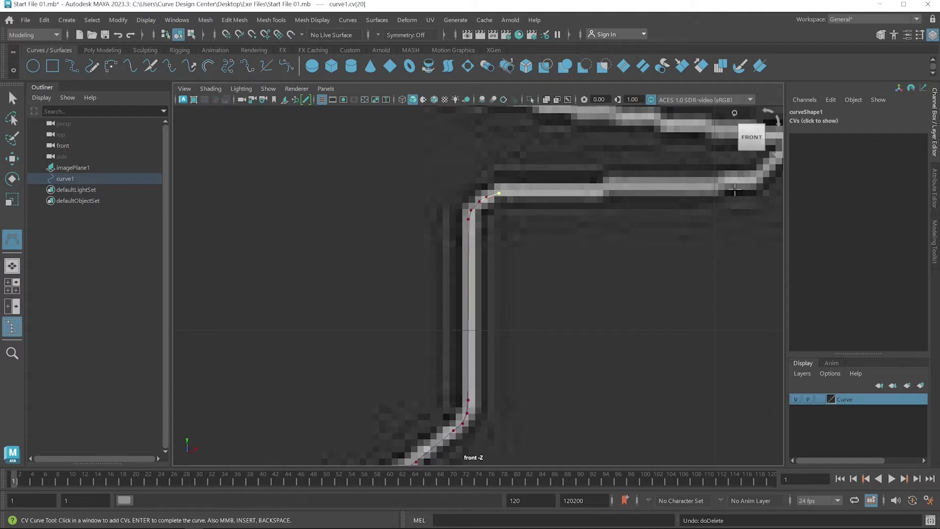
- Trace the horizontal ledge and place CVs around the bend where the profile starts to rise
{"action": "left_click", "coordinate": [746, 179]}
{"action": "middle_click_drag", "start_coordinate": [698, 236], "coordinate": [531, 315], "text": "alt"}
{"action": "left_click", "coordinate": [585, 258]}
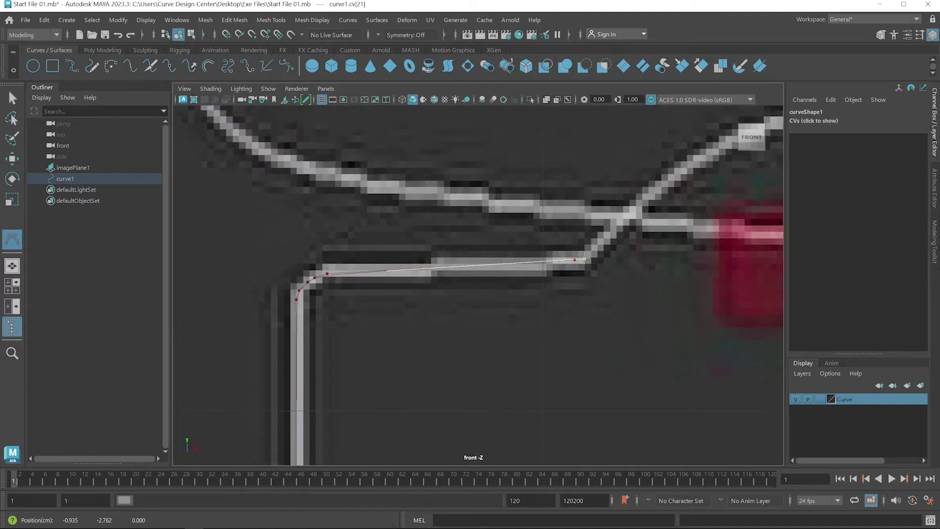
{"action": "left_click", "coordinate": [596, 243]}
{"action": "middle_click_drag", "start_coordinate": [621, 223], "coordinate": [479, 345], "text": "alt"}
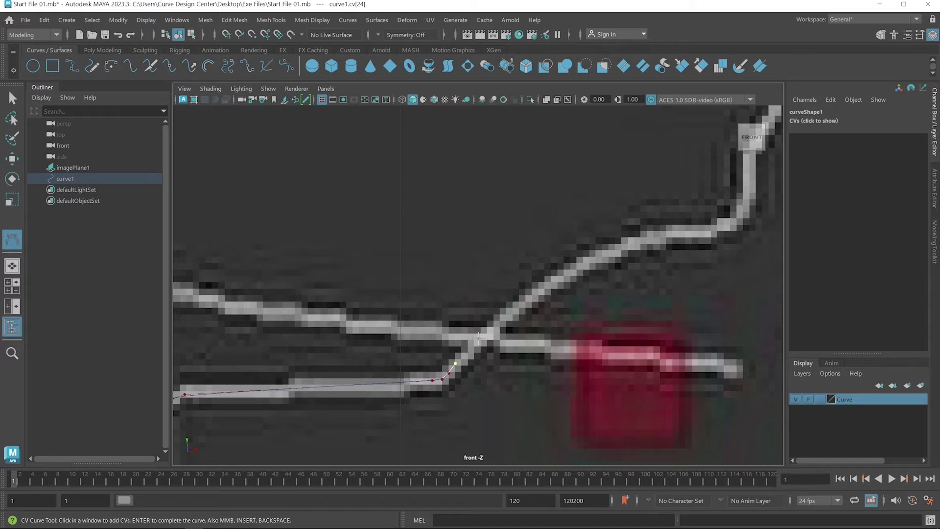
- Trace the rising curved slope up to the foot of the next vertical section and finish the curve
{"action": "left_click", "coordinate": [478, 339]}
{"action": "left_click", "coordinate": [534, 297]}
{"action": "left_click", "coordinate": [591, 262]}
{"action": "left_click", "coordinate": [643, 243]}
{"action": "left_click", "coordinate": [701, 234]}
{"action": "left_click", "coordinate": [720, 231]}
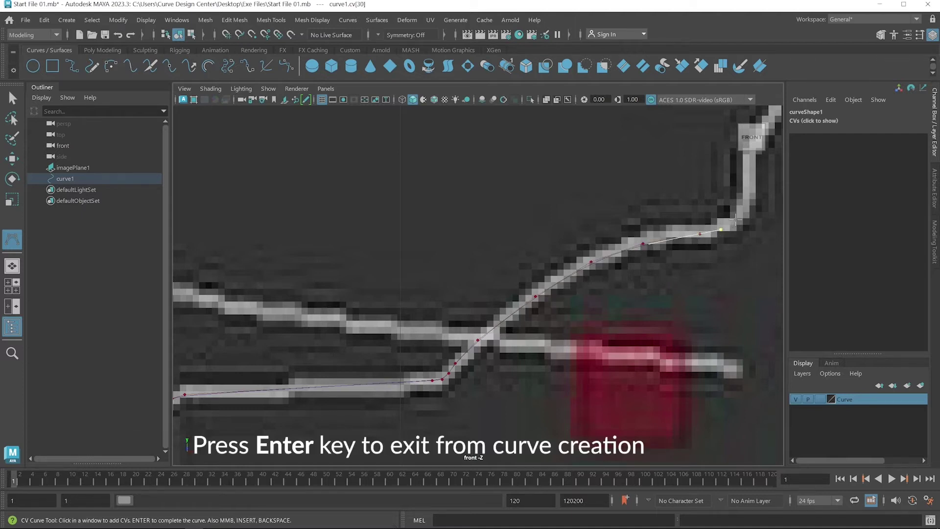
{"action": "left_click", "coordinate": [736, 220]}
{"action": "key", "text": "Return"}
- Switch to component selection and move the CVs near the curve's upper end onto the reference outline
{"action": "scroll", "coordinate": [550, 342], "scroll_direction": "down", "scroll_amount": 5}
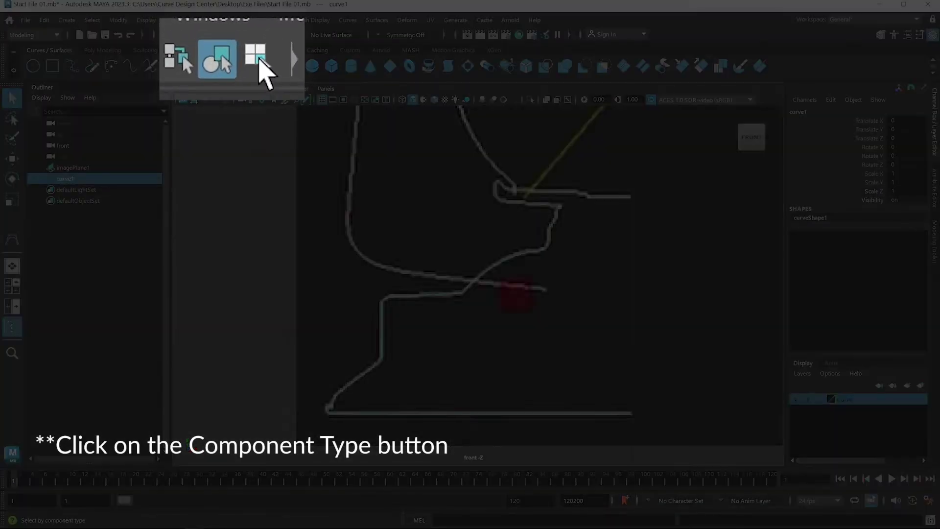
{"action": "left_click", "coordinate": [192, 35]}
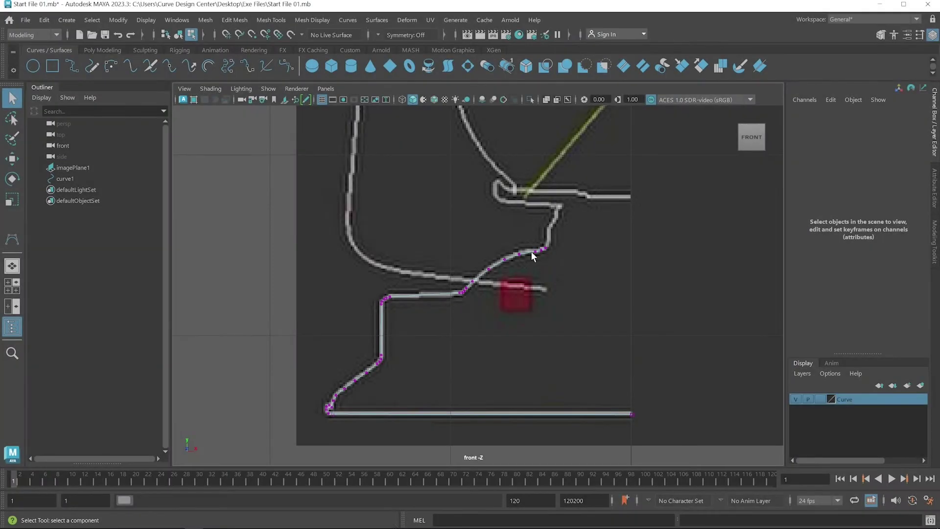
{"action": "scroll", "coordinate": [551, 231], "scroll_direction": "up", "scroll_amount": 3}
{"action": "scroll", "coordinate": [587, 203], "scroll_direction": "up", "scroll_amount": 6}
{"action": "middle_click_drag", "start_coordinate": [659, 218], "coordinate": [594, 303], "text": "alt"}
{"action": "scroll", "coordinate": [592, 300], "scroll_direction": "up", "scroll_amount": 3}
{"action": "scroll", "coordinate": [593, 302], "scroll_direction": "up", "scroll_amount": 3}
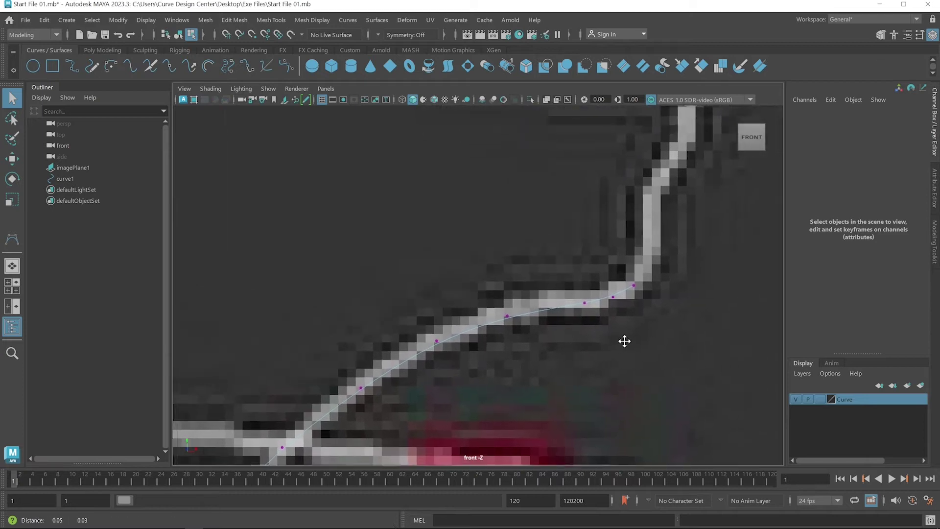
{"action": "left_click_drag", "start_coordinate": [574, 309], "coordinate": [576, 309]}
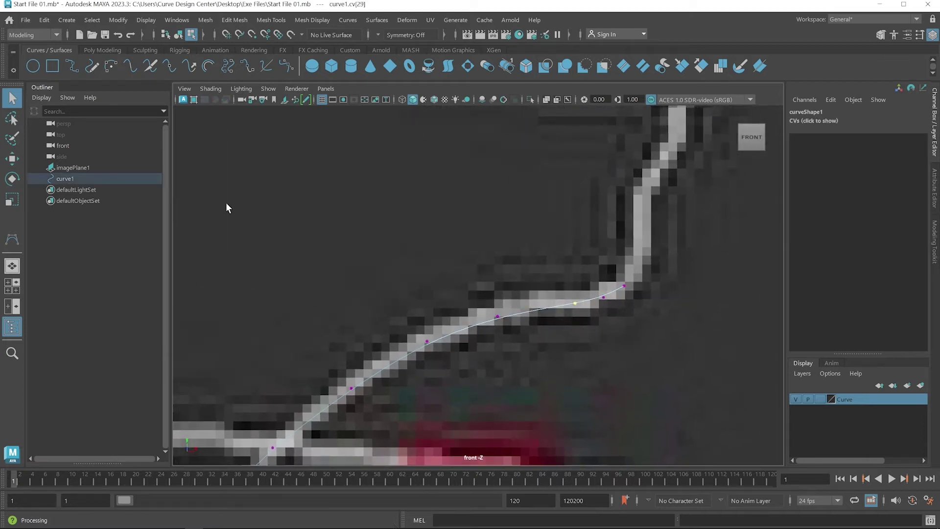
{"action": "left_click", "coordinate": [18, 157]}
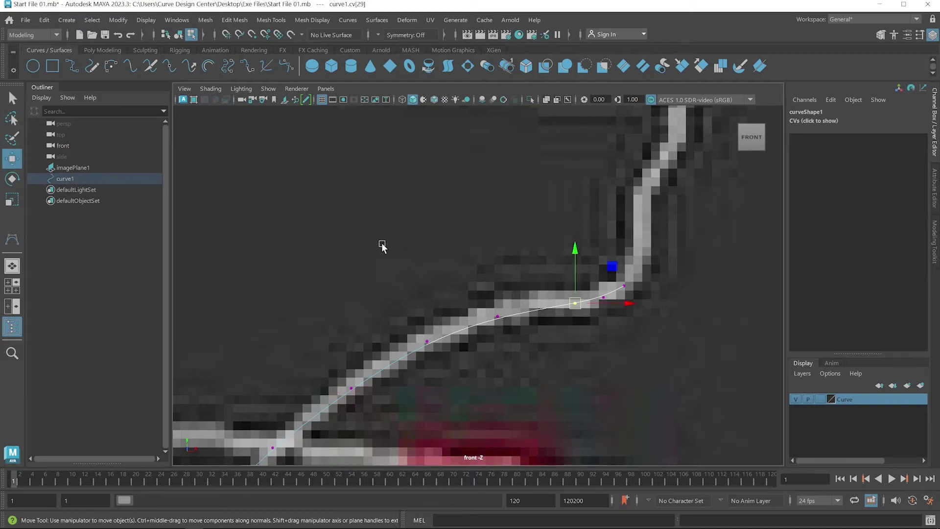
{"action": "left_click_drag", "start_coordinate": [580, 278], "coordinate": [656, 285]}
{"action": "left_click_drag", "start_coordinate": [508, 305], "coordinate": [498, 289]}
- Move the CVs along the curved slope and at its lower bend to match the reference outline
{"action": "middle_click_drag", "start_coordinate": [356, 416], "coordinate": [497, 302], "text": "alt"}
{"action": "mouse_move", "coordinate": [425, 350]}
{"action": "left_mouse_down"}
{"action": "mouse_move", "coordinate": [403, 325]}
{"action": "mouse_move", "coordinate": [419, 338]}
{"action": "left_mouse_up"}
{"action": "left_click_drag", "start_coordinate": [342, 358], "coordinate": [371, 380]}
{"action": "left_click", "coordinate": [420, 367]}
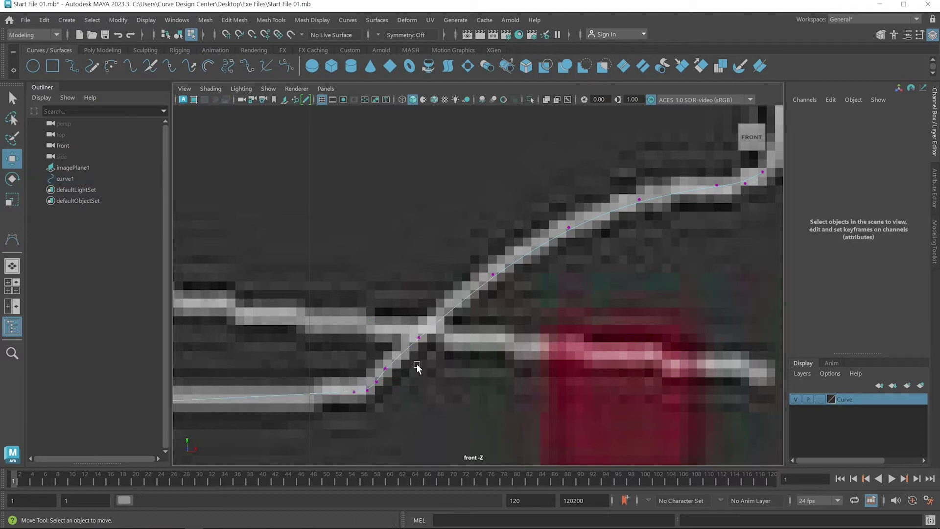
{"action": "mouse_move", "coordinate": [378, 360]}
{"action": "left_mouse_down"}
{"action": "mouse_move", "coordinate": [392, 375]}
{"action": "mouse_move", "coordinate": [385, 367]}
{"action": "left_mouse_up"}
{"action": "left_click_drag", "start_coordinate": [410, 346], "coordinate": [438, 317]}
{"action": "left_click", "coordinate": [500, 271]}
{"action": "left_click_drag", "start_coordinate": [500, 270], "coordinate": [498, 266]}
- Adjust the CVs around the ledge's outer corner and the base's side wall to follow the reference
{"action": "middle_click_drag", "start_coordinate": [436, 410], "coordinate": [575, 337], "text": "alt"}
{"action": "middle_click_drag", "start_coordinate": [362, 382], "coordinate": [659, 351], "text": "alt"}
{"action": "left_click", "coordinate": [451, 307]}
{"action": "middle_click_drag", "start_coordinate": [465, 414], "coordinate": [547, 315], "text": "alt"}
{"action": "left_click_drag", "start_coordinate": [426, 304], "coordinate": [469, 327]}
{"action": "left_click_drag", "start_coordinate": [510, 278], "coordinate": [531, 285]}
- Adjust the CVs around the base's small rounded lip to fit the reference, and undo the last change
{"action": "middle_click_drag", "start_coordinate": [439, 456], "coordinate": [489, 336], "text": "alt"}
{"action": "left_click_drag", "start_coordinate": [360, 316], "coordinate": [391, 334]}
{"action": "left_click_drag", "start_coordinate": [385, 289], "coordinate": [407, 310]}
{"action": "left_click_drag", "start_coordinate": [401, 274], "coordinate": [400, 277]}
{"action": "left_click_drag", "start_coordinate": [429, 320], "coordinate": [406, 308]}
{"action": "left_click_drag", "start_coordinate": [413, 274], "coordinate": [413, 272]}
{"action": "mouse_move", "coordinate": [448, 275]}
{"action": "left_mouse_down"}
{"action": "mouse_move", "coordinate": [421, 292]}
{"action": "mouse_move", "coordinate": [450, 282]}
{"action": "left_mouse_up"}
{"action": "key", "text": "ctrl+z"}
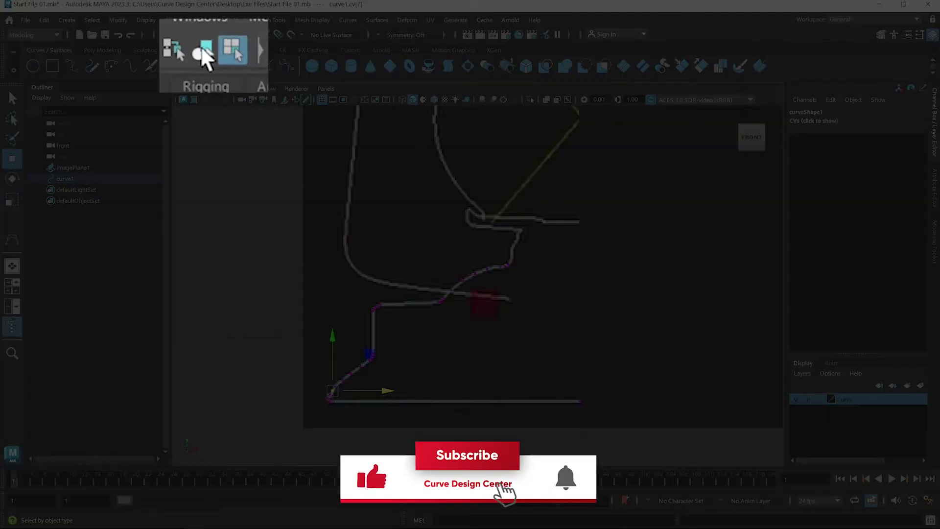
- Return to object selection and turn on snapping to curves for work at the traced profile's upper end
{"action": "left_click", "coordinate": [173, 34]}
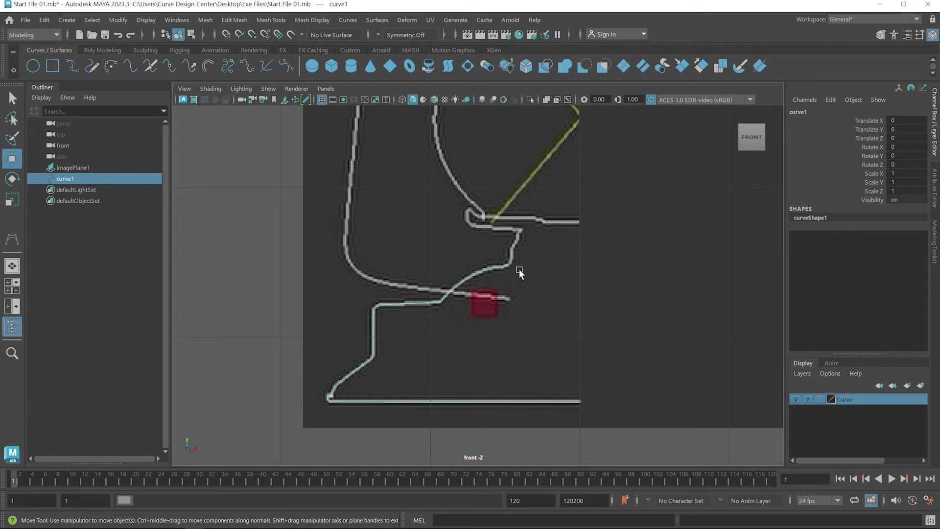
{"action": "right_click_drag", "start_coordinate": [524, 237], "coordinate": [606, 201], "text": "alt"}
{"action": "middle_click_drag", "start_coordinate": [606, 199], "coordinate": [548, 306], "text": "alt"}
{"action": "scroll", "coordinate": [538, 319], "scroll_direction": "up", "scroll_amount": 2}
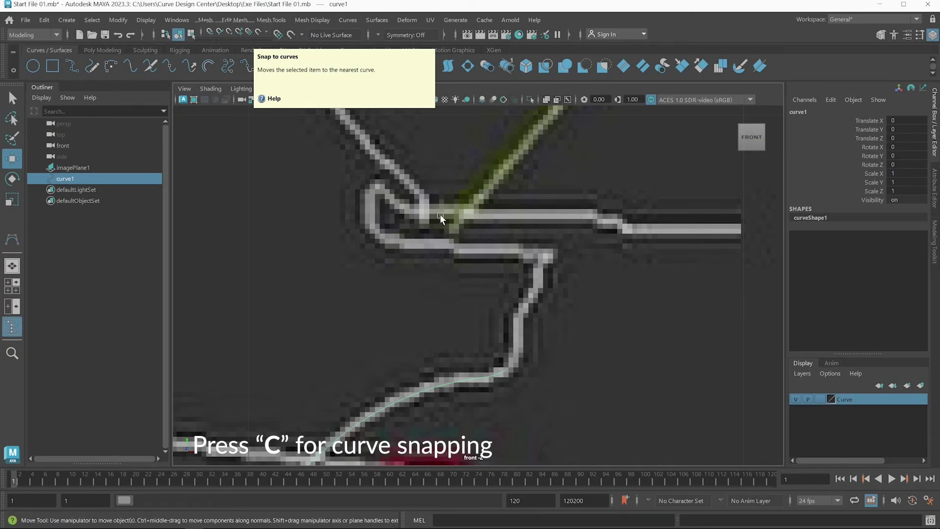
{"action": "key", "text": "c"}
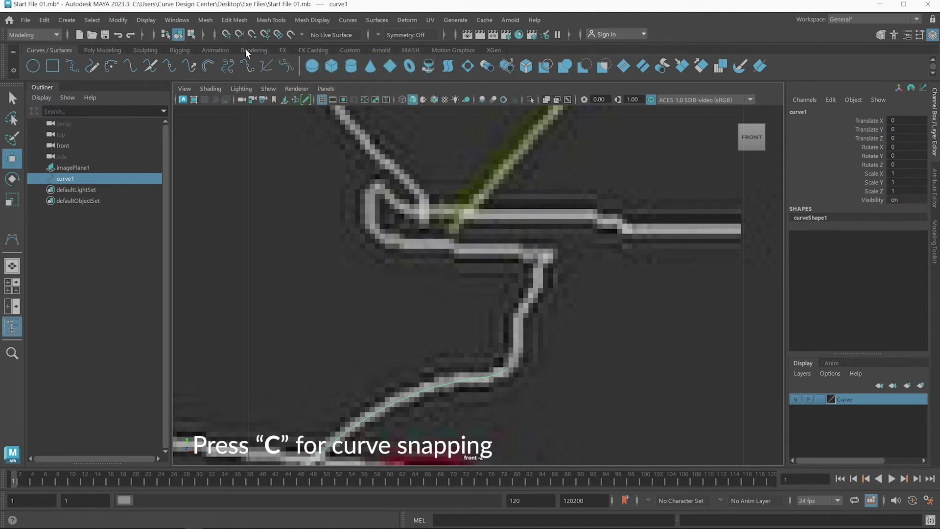
{"action": "left_click", "coordinate": [240, 35]}
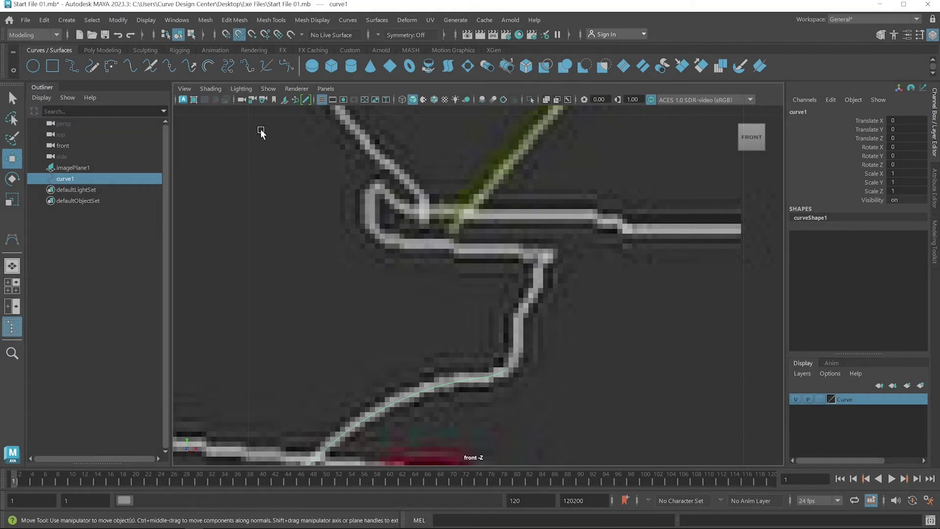
- Draw a second CV curve from the base curve's upper end, snapped to it, up the narrow neck to just below the plate, and turn curve snapping off
{"action": "left_click", "coordinate": [13, 240]}
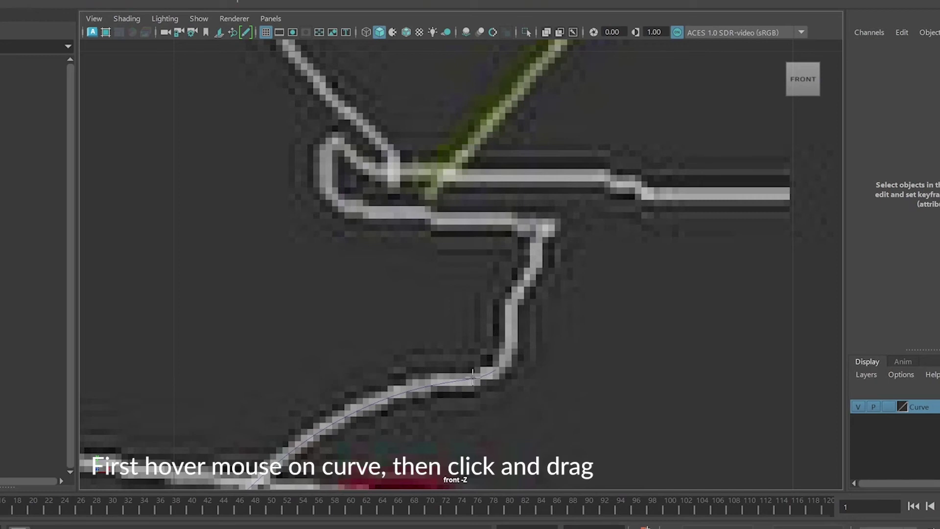
{"action": "mouse_move", "coordinate": [475, 381]}
{"action": "left_mouse_down"}
{"action": "mouse_move", "coordinate": [494, 388]}
{"action": "mouse_move", "coordinate": [475, 392]}
{"action": "mouse_move", "coordinate": [483, 395]}
{"action": "mouse_move", "coordinate": [510, 388]}
{"action": "left_mouse_up"}
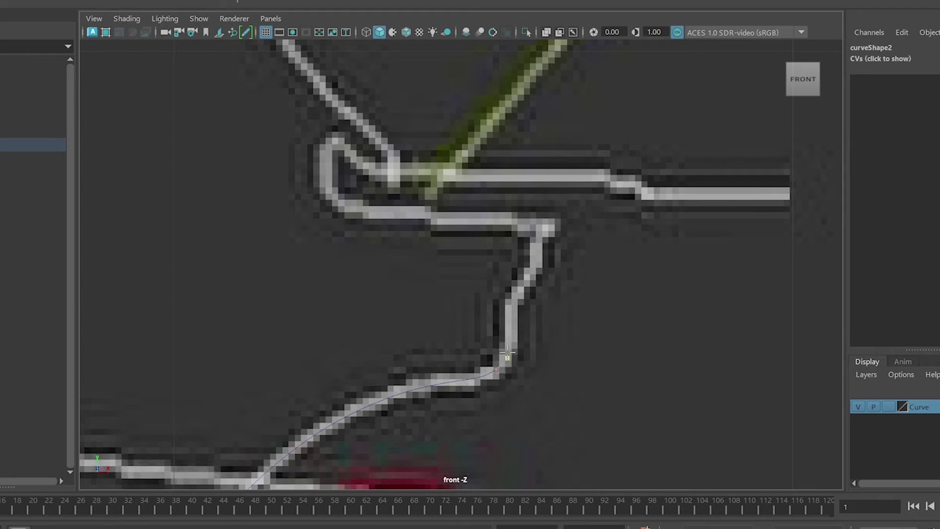
{"action": "left_click_drag", "start_coordinate": [506, 326], "coordinate": [510, 312]}
{"action": "left_click", "coordinate": [523, 291]}
{"action": "left_click", "coordinate": [530, 278]}
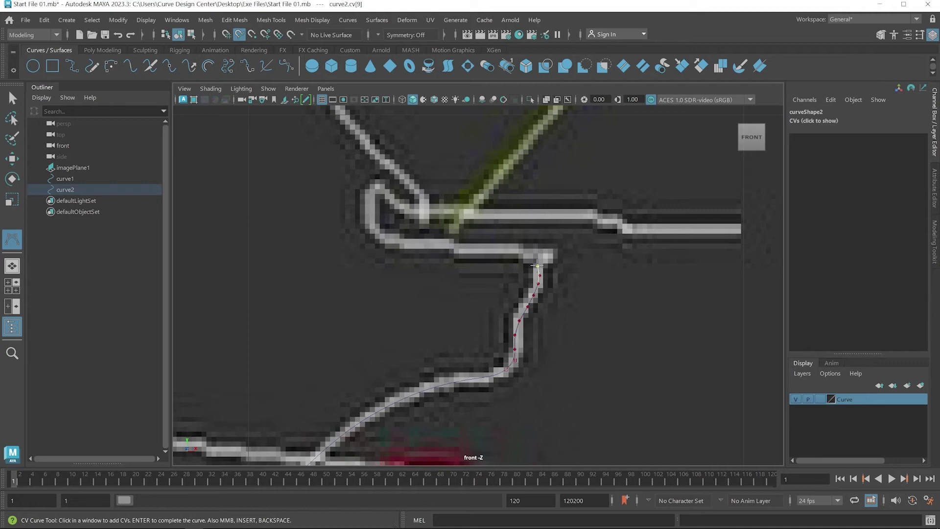
{"action": "key", "text": "Return"}
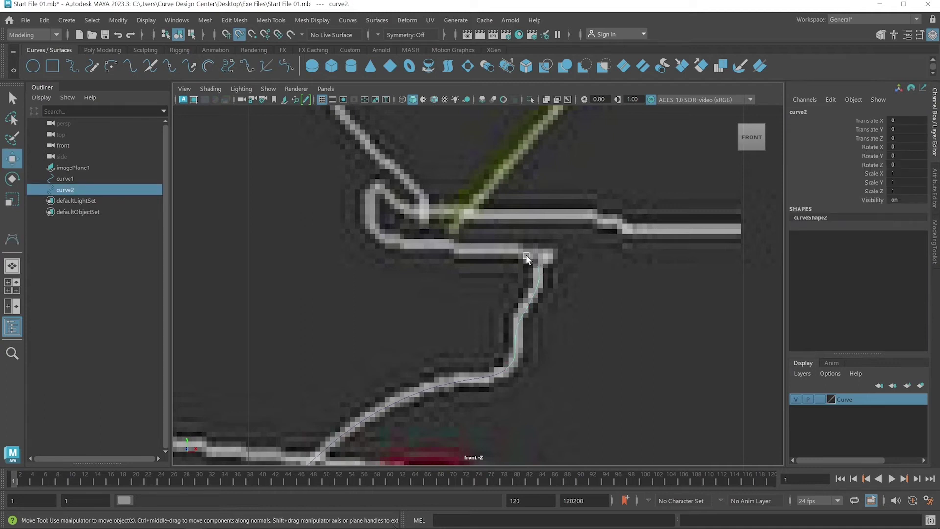
{"action": "left_click", "coordinate": [239, 35]}
- Show the neck curve's CVs and adjust the ones along its upper part to follow the reference outline
{"action": "left_click", "coordinate": [191, 35]}
{"action": "scroll", "coordinate": [563, 285], "scroll_direction": "up", "scroll_amount": 2, "text": "alt"}
{"action": "scroll", "coordinate": [564, 284], "scroll_direction": "up", "scroll_amount": 4, "text": "alt"}
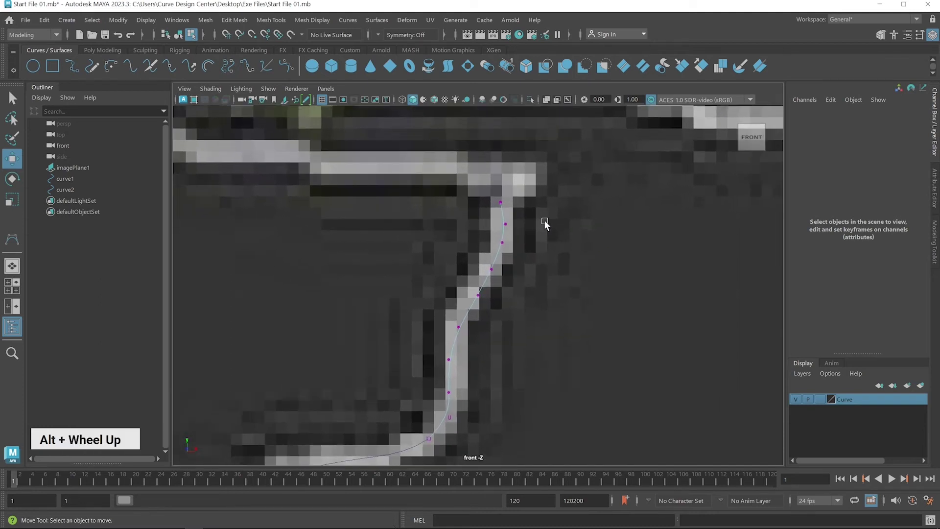
{"action": "left_click_drag", "start_coordinate": [506, 223], "coordinate": [533, 222]}
{"action": "left_click_drag", "start_coordinate": [523, 180], "coordinate": [499, 195]}
{"action": "left_click_drag", "start_coordinate": [481, 261], "coordinate": [499, 277]}
{"action": "left_click_drag", "start_coordinate": [511, 269], "coordinate": [513, 268]}
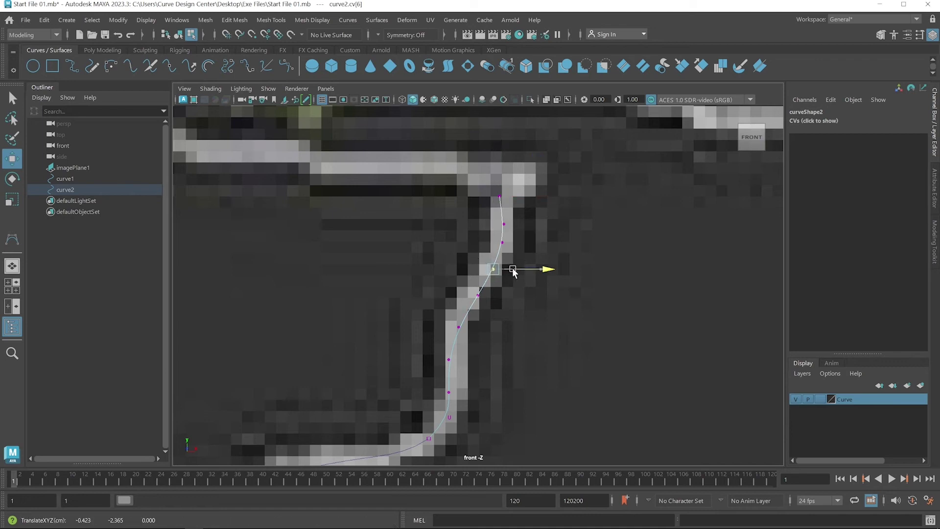
- Shift the CVs along the neck curve's lower part to centre it on the reference, and return to object selection
{"action": "left_click", "coordinate": [445, 320]}
{"action": "mouse_move", "coordinate": [445, 320]}
{"action": "left_mouse_down"}
{"action": "mouse_move", "coordinate": [464, 331]}
{"action": "mouse_move", "coordinate": [461, 321]}
{"action": "left_mouse_up"}
{"action": "left_click_drag", "start_coordinate": [433, 356], "coordinate": [487, 361]}
{"action": "left_click", "coordinate": [448, 392]}
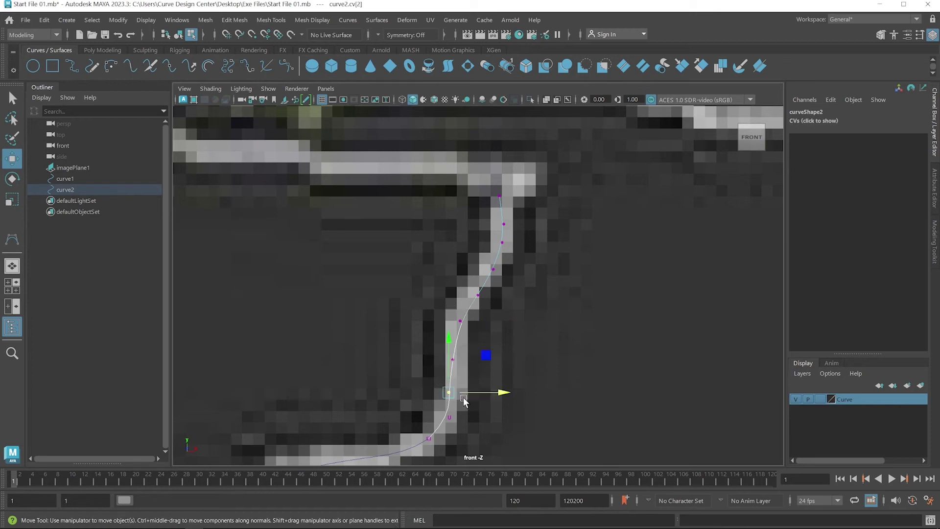
{"action": "mouse_move", "coordinate": [477, 394]}
{"action": "left_mouse_down"}
{"action": "mouse_move", "coordinate": [444, 402]}
{"action": "mouse_move", "coordinate": [489, 393]}
{"action": "left_mouse_up"}
{"action": "left_click", "coordinate": [452, 417]}
{"action": "left_click", "coordinate": [482, 381]}
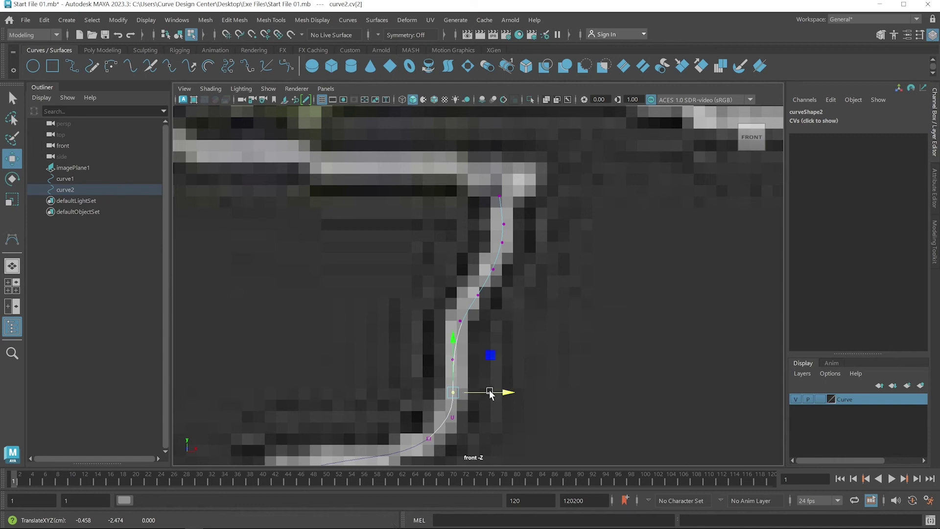
{"action": "left_click", "coordinate": [541, 347]}
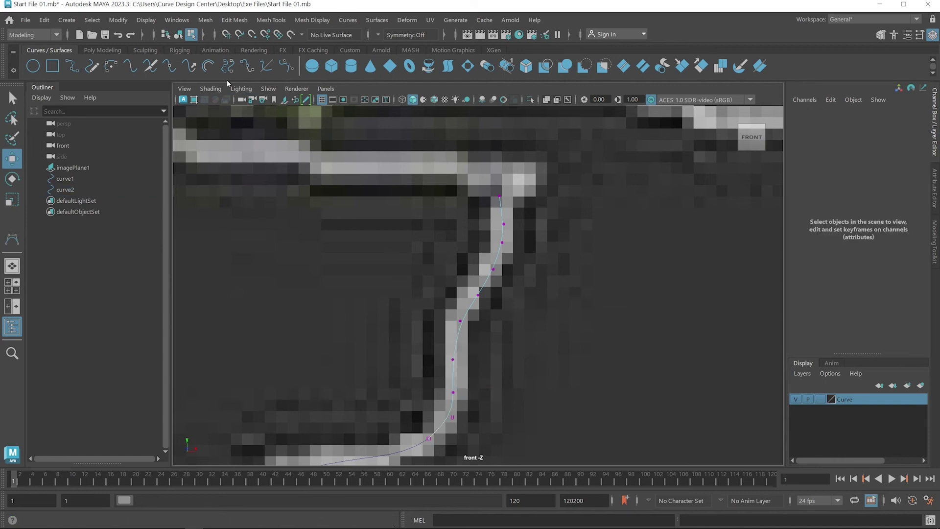
{"action": "left_click", "coordinate": [181, 36]}
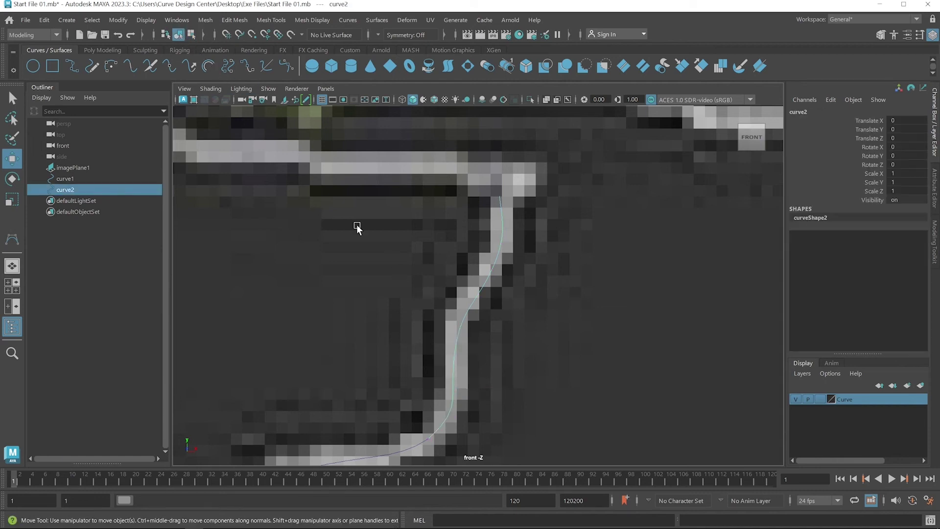
- Start a third CV curve at the corner above the neck, following the plate's stepped underside and the outside of its rounded lip
{"action": "scroll", "coordinate": [514, 328], "scroll_direction": "down", "scroll_amount": 10}
{"action": "scroll", "coordinate": [502, 292], "scroll_direction": "up", "scroll_amount": 8, "text": "alt"}
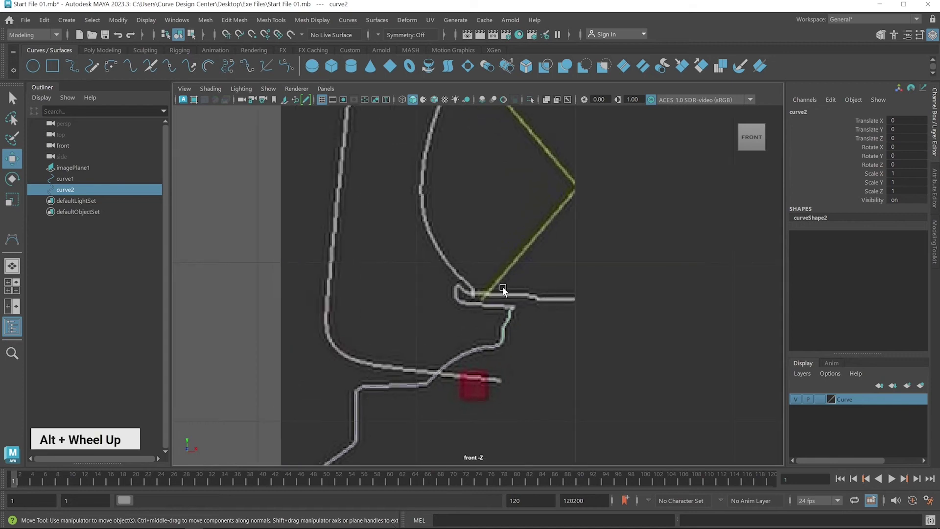
{"action": "middle_click_drag", "start_coordinate": [604, 291], "coordinate": [572, 319], "text": "alt"}
{"action": "scroll", "coordinate": [569, 321], "scroll_direction": "up", "scroll_amount": 4, "text": "alt"}
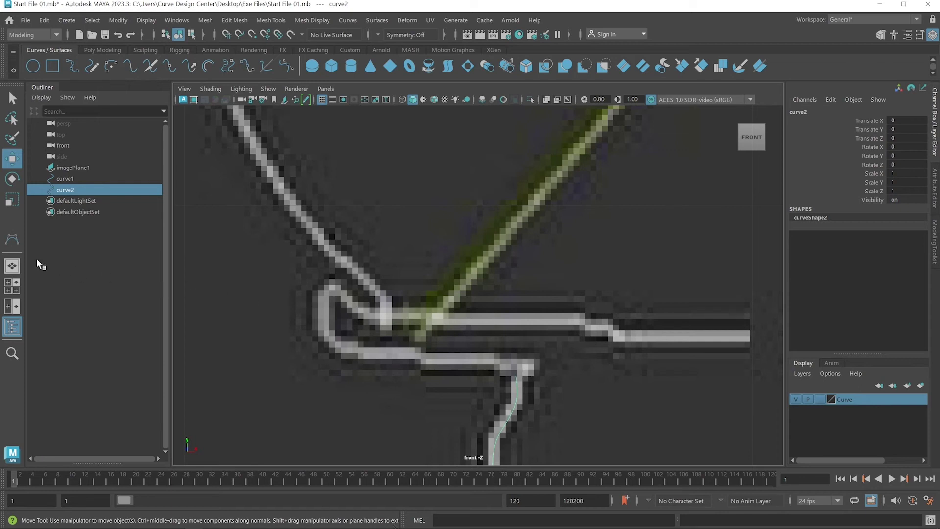
{"action": "left_click", "coordinate": [12, 240]}
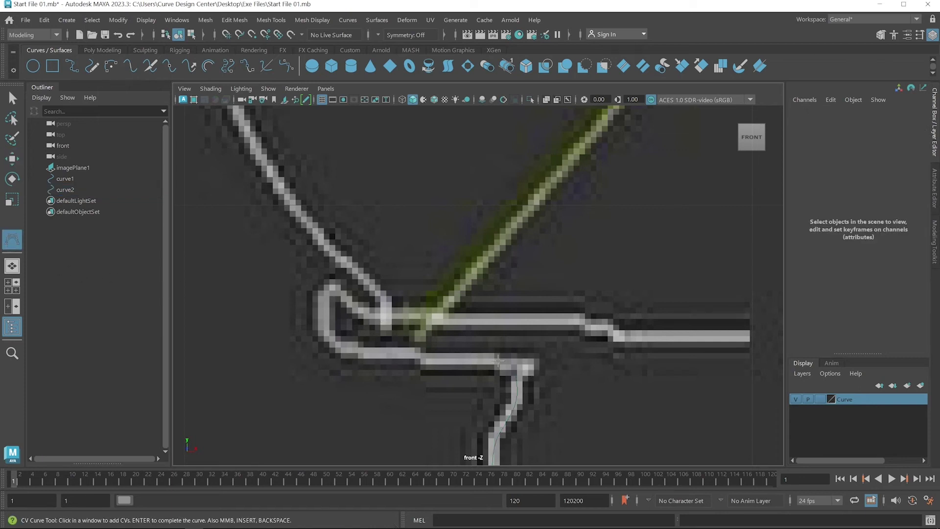
{"action": "left_click", "coordinate": [531, 368]}
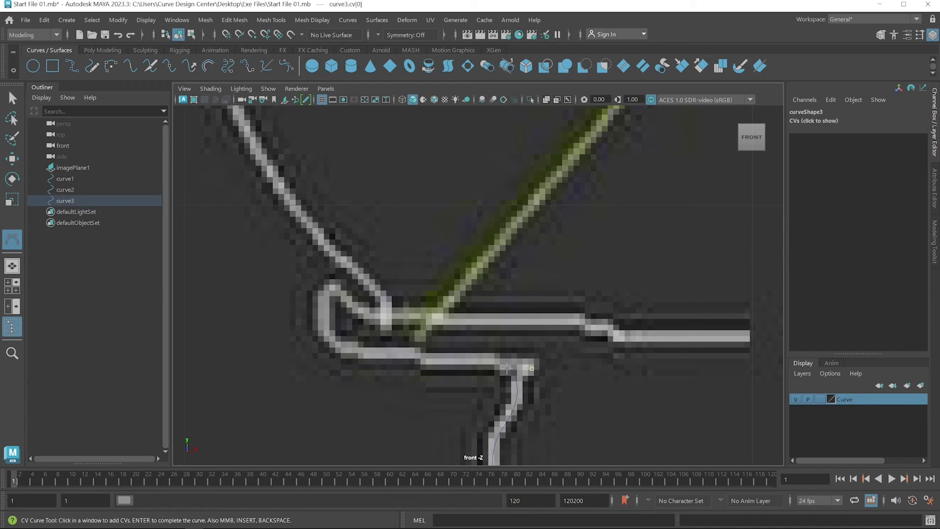
{"action": "left_click", "coordinate": [510, 367]}
{"action": "left_click", "coordinate": [422, 362]}
{"action": "left_click", "coordinate": [419, 358]}
{"action": "left_click", "coordinate": [411, 353]}
{"action": "left_click", "coordinate": [360, 353]}
{"action": "left_click", "coordinate": [340, 347]}
{"action": "left_click", "coordinate": [327, 334]}
{"action": "left_click", "coordinate": [322, 319]}
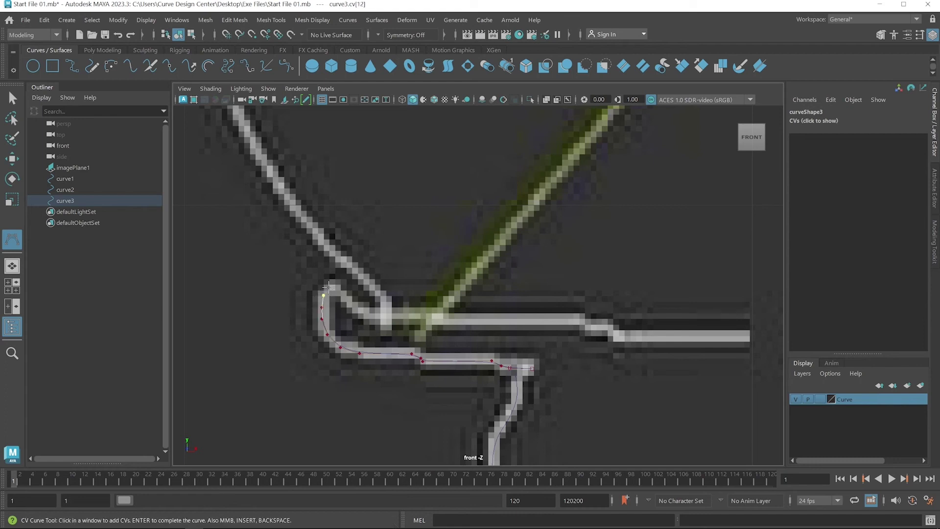
- Continue the curve over the lip and along the plate's stepped top edge, and finish it with a straight run to the reference's centre edge
{"action": "left_click", "coordinate": [338, 292]}
{"action": "left_click", "coordinate": [351, 305]}
{"action": "left_click", "coordinate": [363, 312]}
{"action": "left_click", "coordinate": [374, 317]}
{"action": "left_click", "coordinate": [441, 314]}
{"action": "left_click", "coordinate": [446, 321]}
{"action": "left_click", "coordinate": [580, 316]}
{"action": "left_click", "coordinate": [581, 322]}
{"action": "left_click", "coordinate": [582, 329]}
{"action": "left_click", "coordinate": [610, 327]}
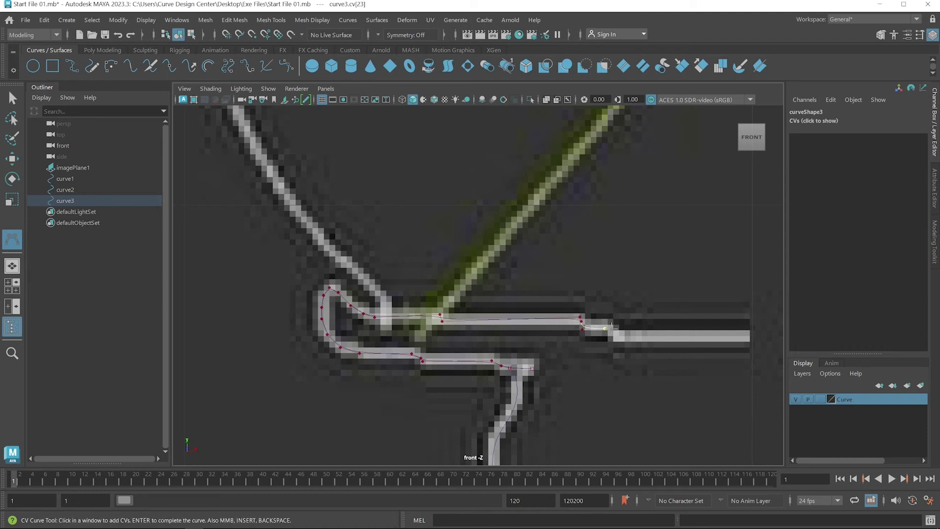
{"action": "left_click", "coordinate": [620, 340]}
{"action": "middle_click_drag", "start_coordinate": [621, 340], "coordinate": [416, 342], "text": "alt"}
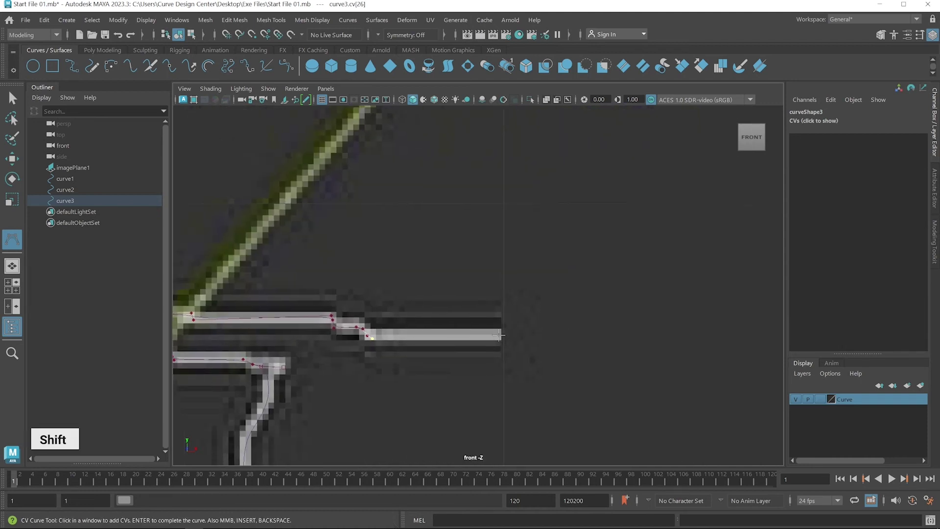
{"action": "left_click", "coordinate": [502, 337], "text": "shift"}
{"action": "key", "text": "Return"}
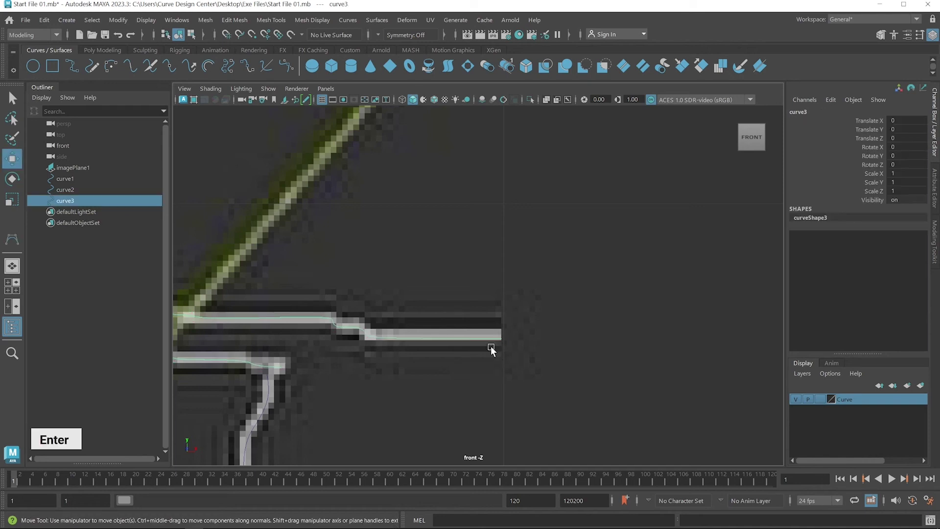
- Show the plate curve's CVs and adjust those at its starting corner above the neck to match the reference
{"action": "middle_click_drag", "start_coordinate": [373, 337], "coordinate": [578, 302], "text": "alt"}
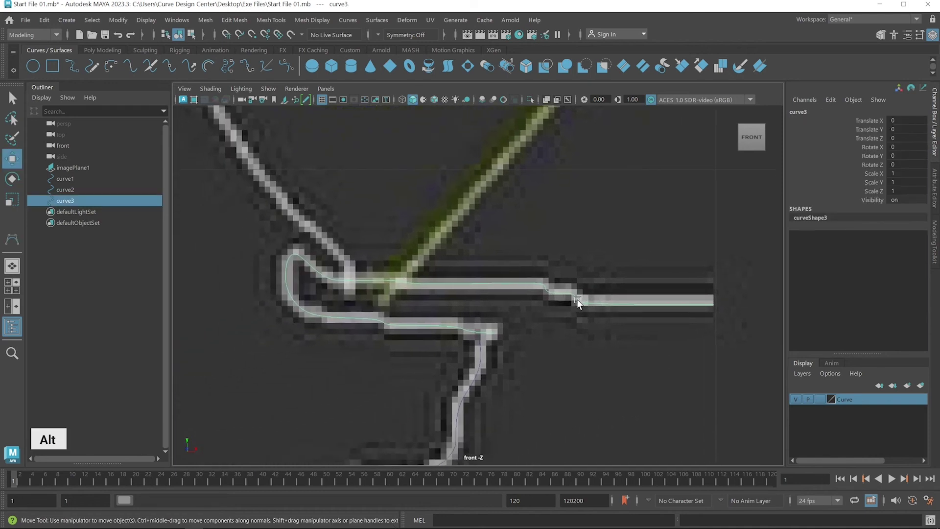
{"action": "left_click", "coordinate": [193, 35]}
{"action": "middle_click_drag", "start_coordinate": [526, 379], "coordinate": [529, 272], "text": "alt"}
{"action": "scroll", "coordinate": [499, 216], "scroll_direction": "up", "scroll_amount": 5}
{"action": "middle_click_drag", "start_coordinate": [516, 200], "coordinate": [531, 279], "text": "alt"}
{"action": "scroll", "coordinate": [514, 317], "scroll_direction": "up", "scroll_amount": 4, "text": "alt"}
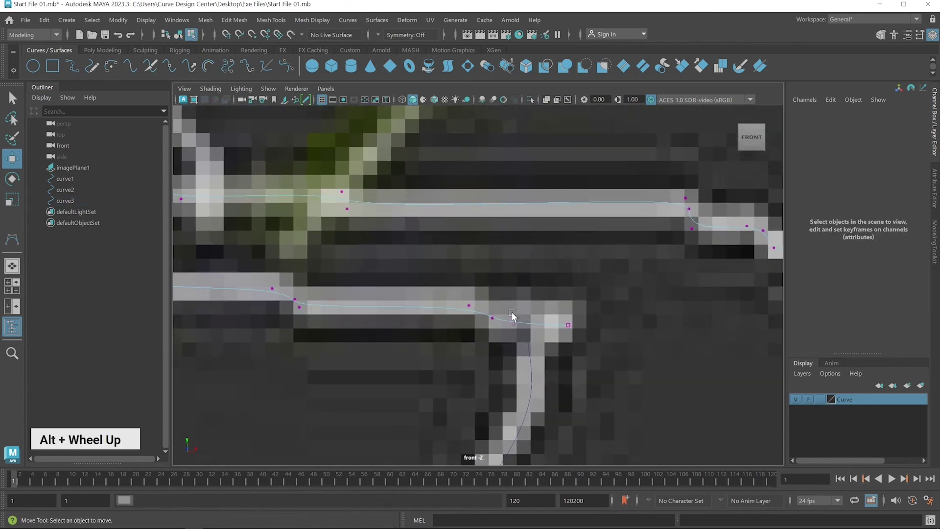
{"action": "left_click", "coordinate": [503, 321]}
{"action": "mouse_move", "coordinate": [527, 325]}
{"action": "left_mouse_down"}
{"action": "mouse_move", "coordinate": [515, 327]}
{"action": "mouse_move", "coordinate": [513, 312]}
{"action": "mouse_move", "coordinate": [510, 327]}
{"action": "left_mouse_up"}
{"action": "left_click", "coordinate": [467, 311]}
{"action": "left_click", "coordinate": [483, 326]}
{"action": "left_click_drag", "start_coordinate": [618, 323], "coordinate": [577, 353]}
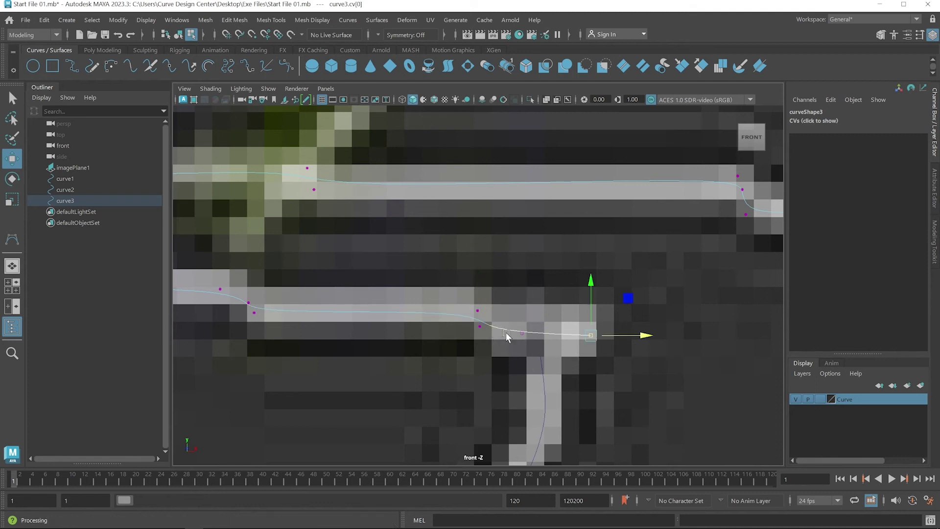
{"action": "left_click_drag", "start_coordinate": [591, 297], "coordinate": [592, 293]}
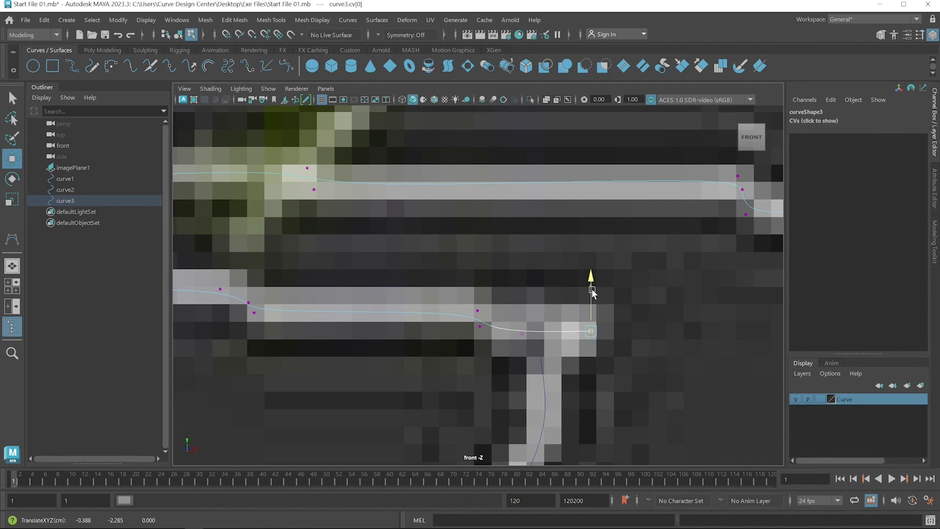
- Adjust the CVs around the small step in the middle of the plate's underside to follow the reference
{"action": "middle_click_drag", "start_coordinate": [459, 314], "coordinate": [626, 325], "text": "alt"}
{"action": "left_click", "coordinate": [391, 288]}
{"action": "left_click", "coordinate": [387, 299]}
{"action": "left_click_drag", "start_coordinate": [415, 300], "coordinate": [441, 323]}
{"action": "left_click", "coordinate": [419, 323]}
{"action": "left_click", "coordinate": [415, 314]}
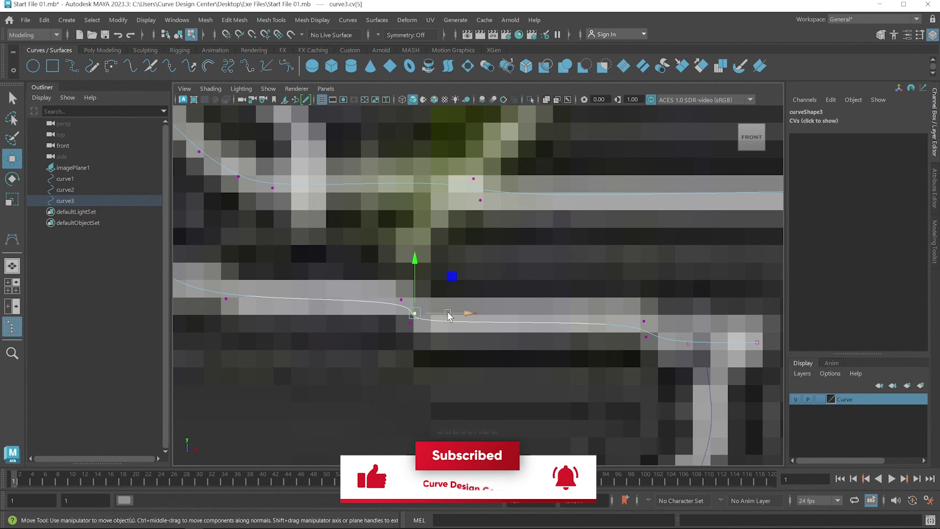
{"action": "left_click", "coordinate": [410, 323]}
{"action": "left_click_drag", "start_coordinate": [411, 290], "coordinate": [413, 289]}
- Adjust the CVs near the lip's lower bend and on the top edge beside the yellow line, and return to object selection
{"action": "middle_click_drag", "start_coordinate": [269, 274], "coordinate": [547, 306], "text": "alt"}
{"action": "scroll", "coordinate": [539, 303], "scroll_direction": "up", "scroll_amount": 1, "text": "alt"}
{"action": "mouse_move", "coordinate": [525, 319]}
{"action": "left_mouse_down"}
{"action": "mouse_move", "coordinate": [493, 346]}
{"action": "mouse_move", "coordinate": [509, 310]}
{"action": "left_mouse_up"}
{"action": "middle_click_drag", "start_coordinate": [459, 299], "coordinate": [480, 392], "text": "alt"}
{"action": "middle_click_drag", "start_coordinate": [567, 371], "coordinate": [429, 365], "text": "alt"}
{"action": "middle_click_drag", "start_coordinate": [608, 385], "coordinate": [387, 376], "text": "alt"}
{"action": "left_click_drag", "start_coordinate": [428, 297], "coordinate": [480, 287]}
{"action": "left_click", "coordinate": [436, 284]}
{"action": "middle_click_drag", "start_coordinate": [480, 286], "coordinate": [503, 358], "text": "alt"}
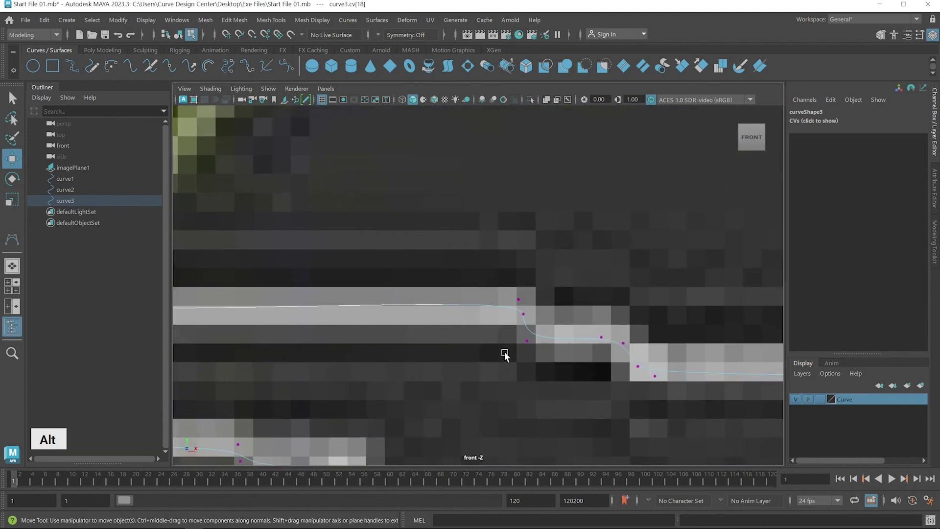
{"action": "scroll", "coordinate": [505, 353], "scroll_direction": "down", "scroll_amount": 5}
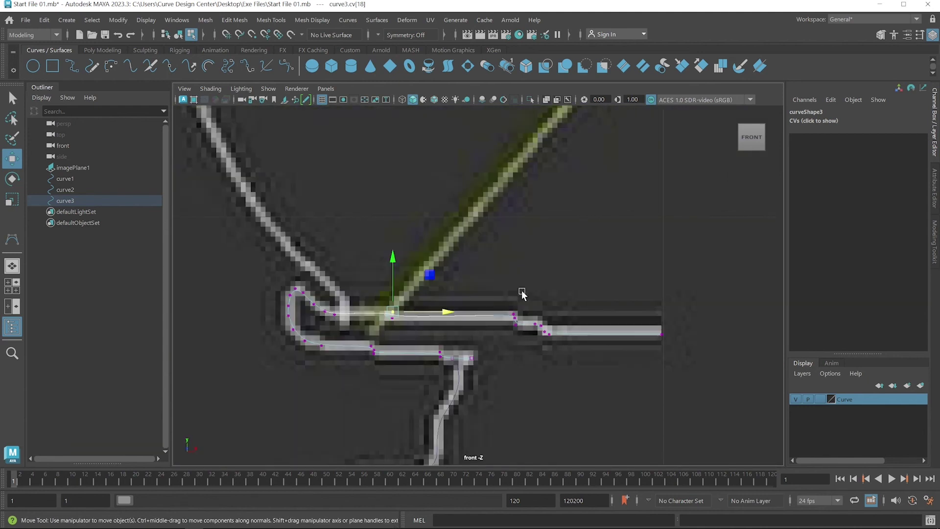
{"action": "left_click", "coordinate": [180, 33]}
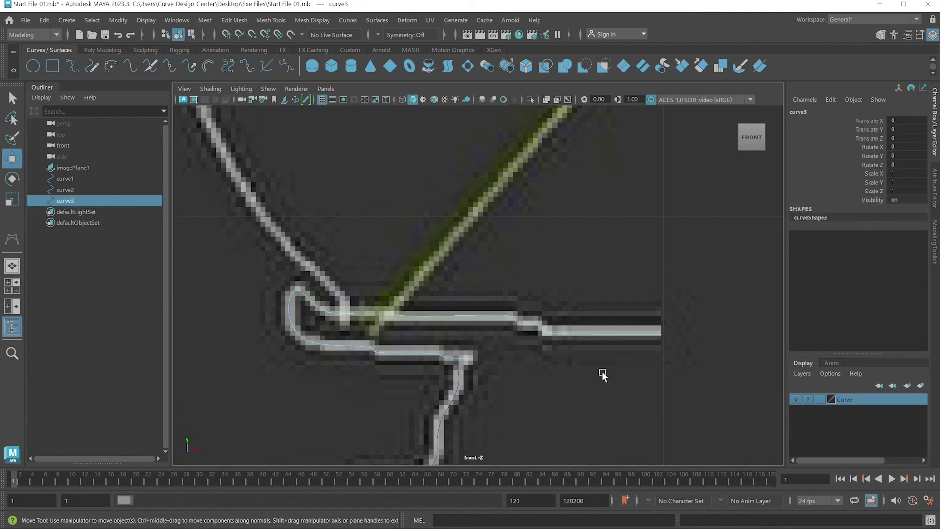